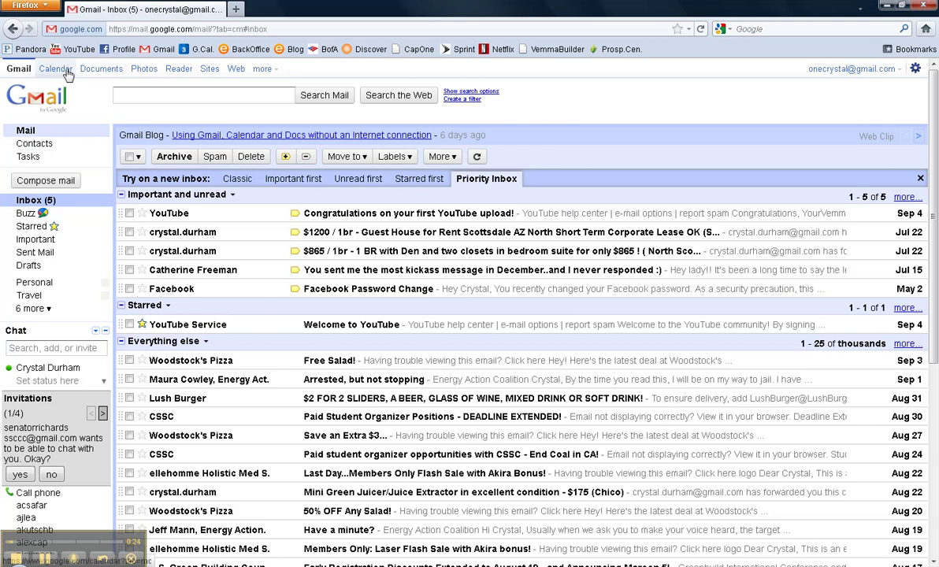
- Open Google Calendar from the Gmail inbox
{"action": "left_click", "coordinate": [274, 71]}
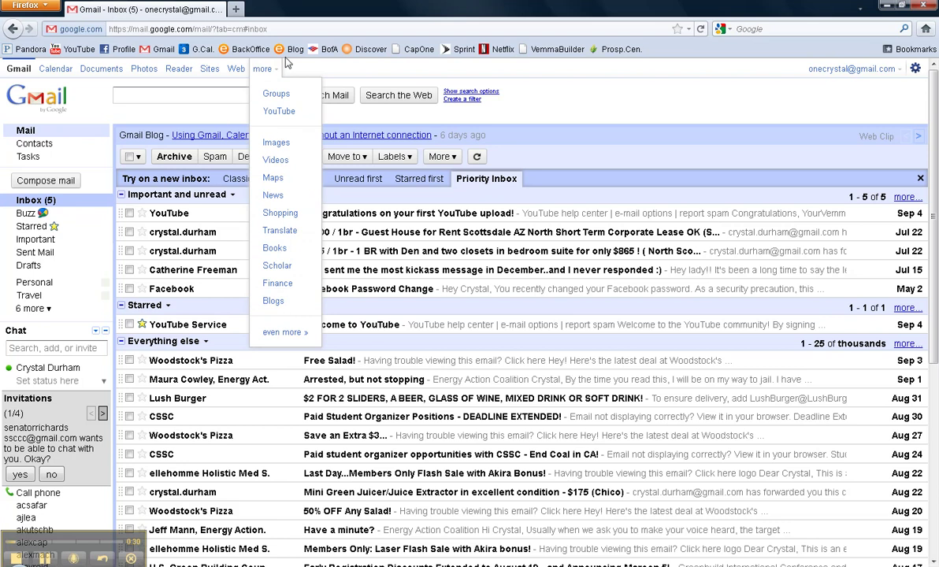
{"action": "left_click", "coordinate": [306, 72]}
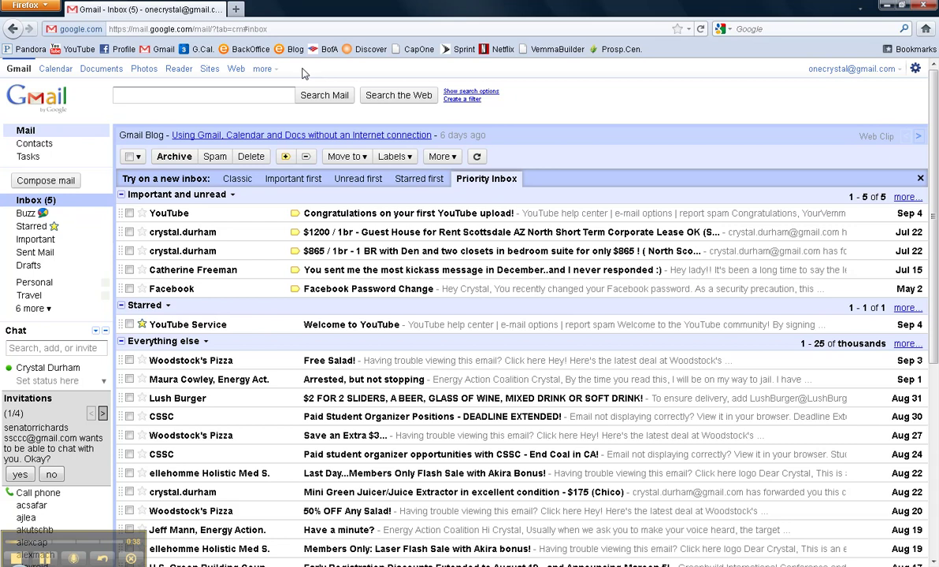
{"action": "left_click", "coordinate": [56, 71]}
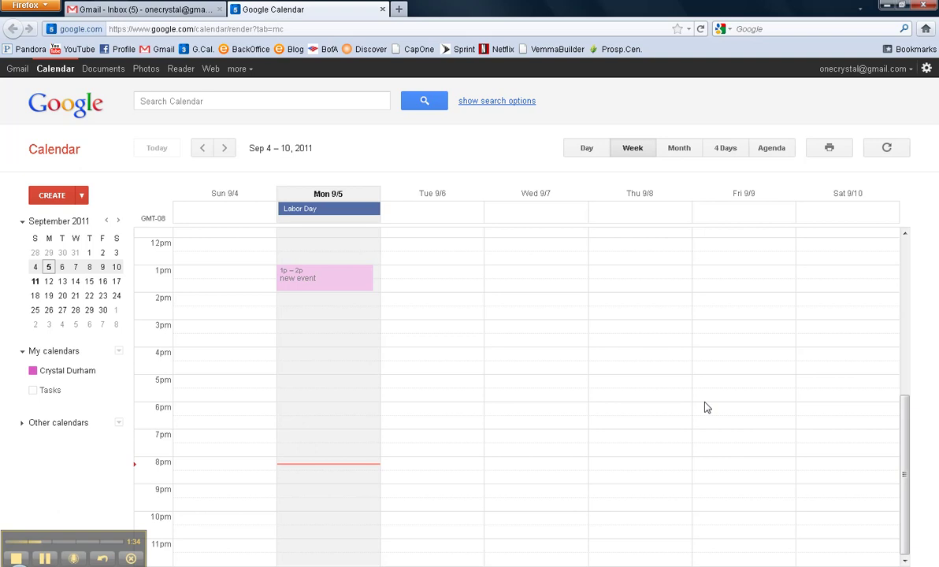
{"action": "left_click", "coordinate": [440, 277]}
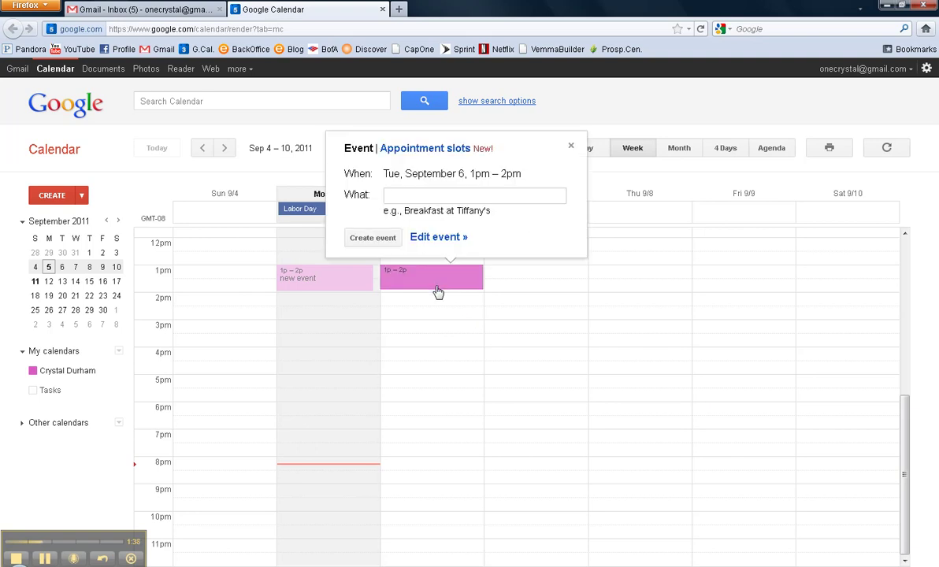
{"action": "left_click", "coordinate": [439, 292]}
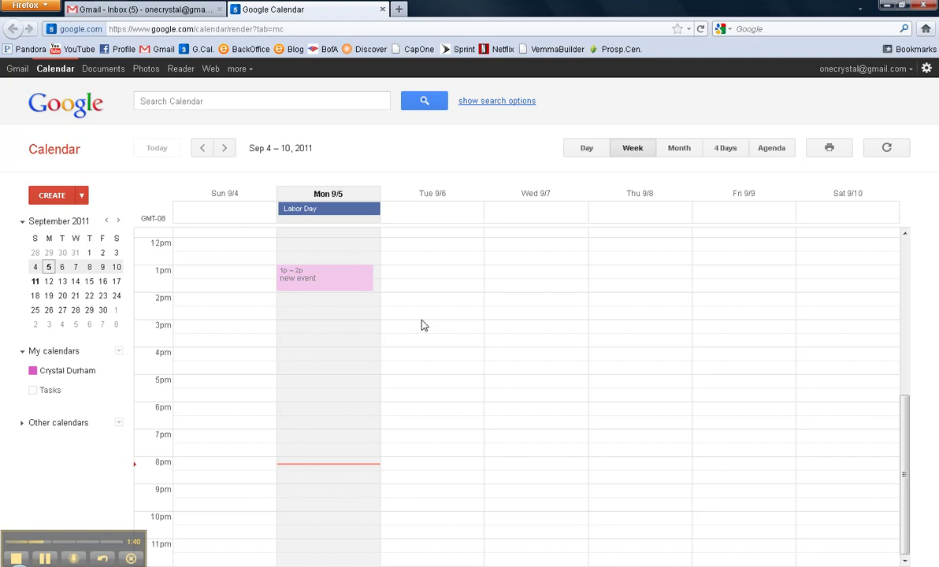
{"action": "left_click", "coordinate": [480, 340]}
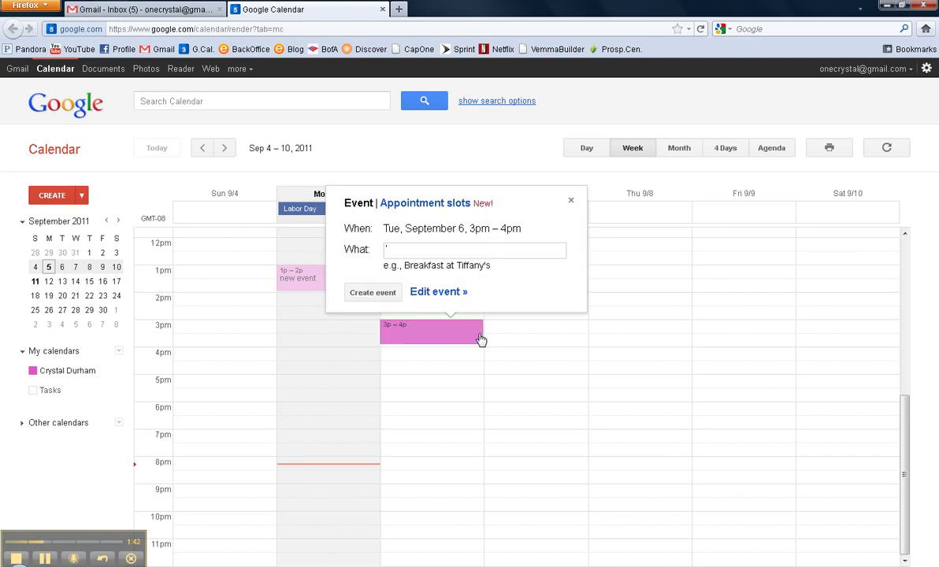
{"action": "left_click", "coordinate": [533, 354]}
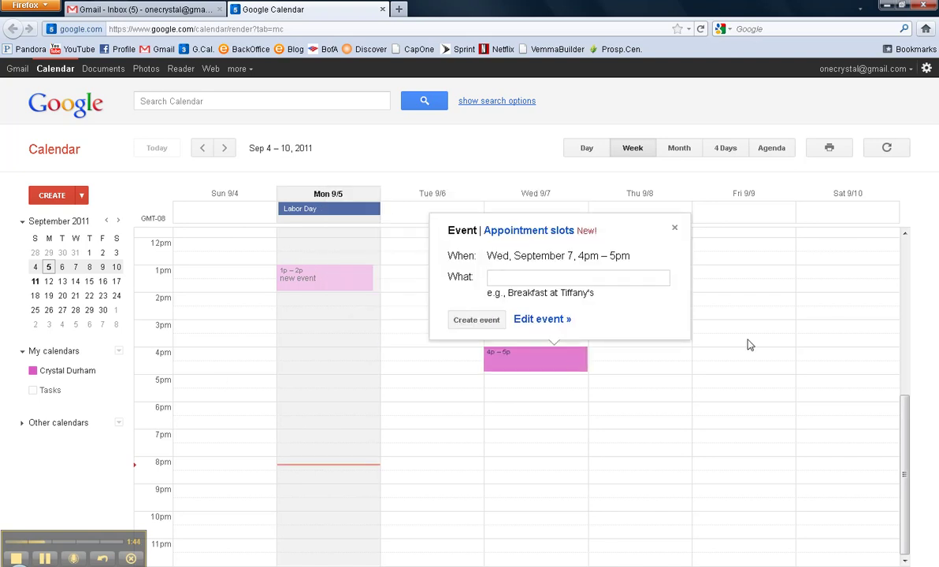
{"action": "left_click_drag", "start_coordinate": [741, 252], "coordinate": [748, 382]}
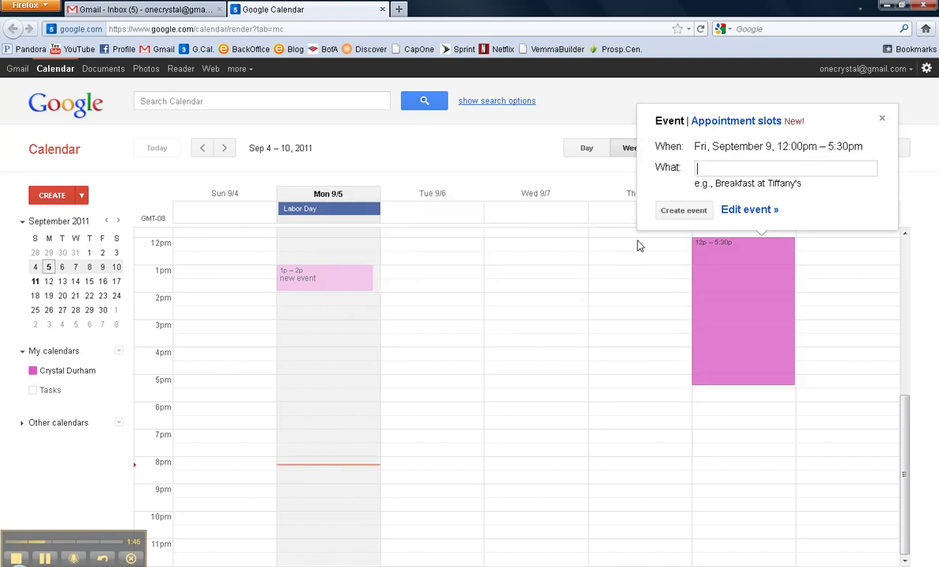
{"action": "left_click", "coordinate": [555, 218]}
- Start an event on Wednesday, September 7, 12:30pm – 1:30pm, open its full details and view its repeat options without applying them
{"action": "left_click", "coordinate": [537, 262]}
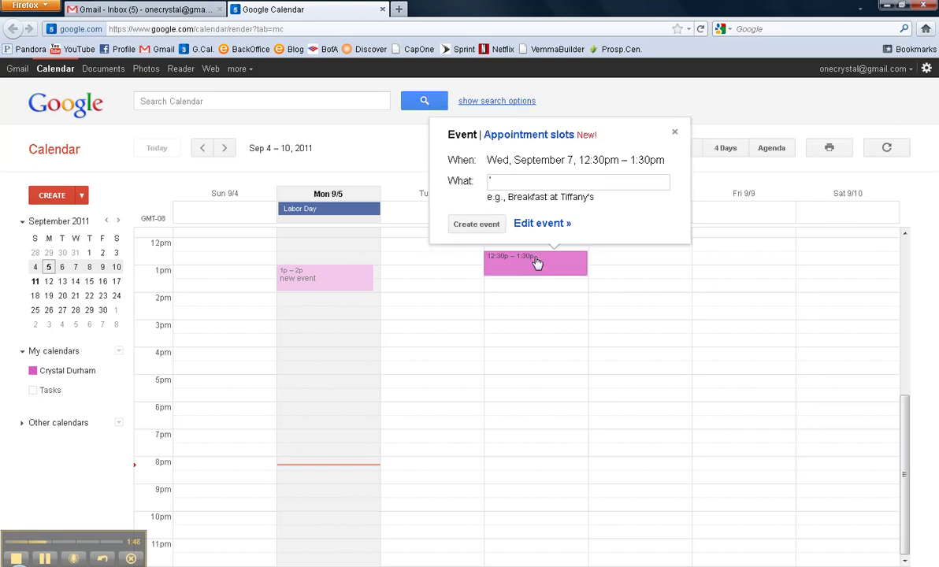
{"action": "left_click", "coordinate": [541, 224]}
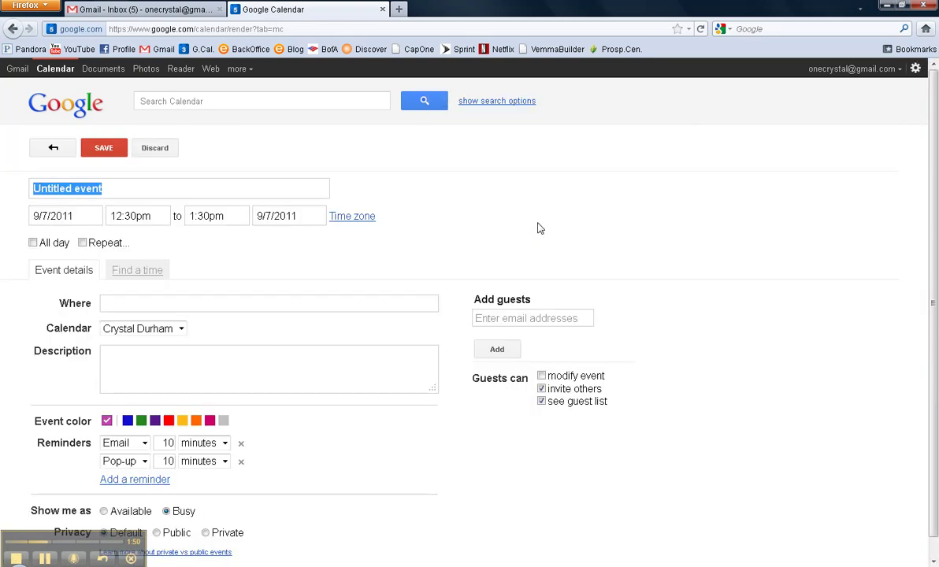
{"action": "left_click", "coordinate": [82, 243]}
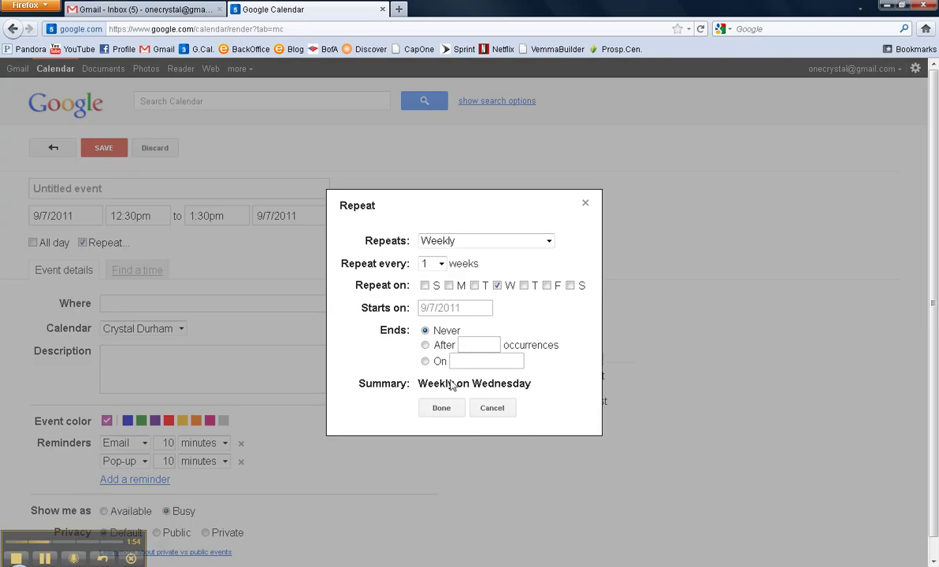
{"action": "left_click", "coordinate": [494, 409]}
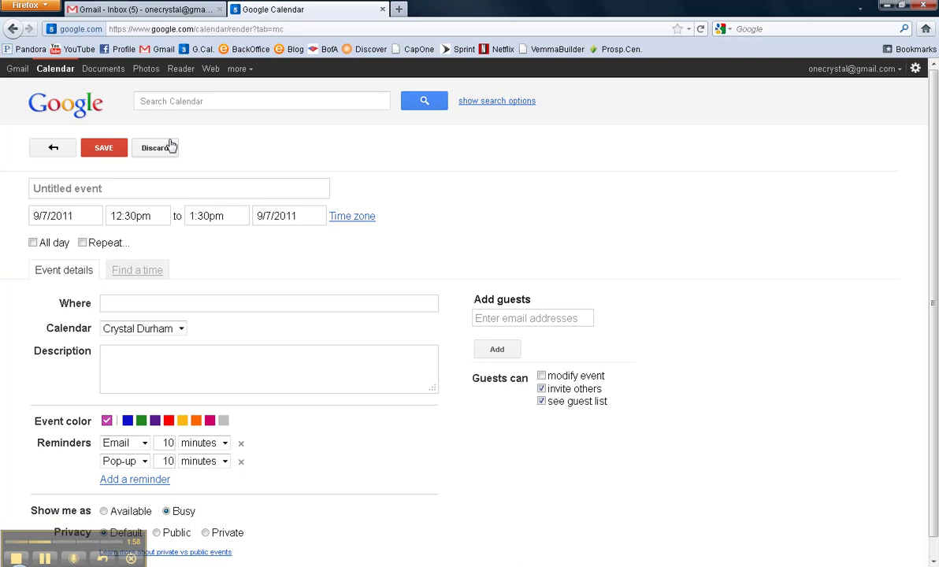
- Switch to Google Docs and create a new form
{"action": "left_click", "coordinate": [111, 71]}
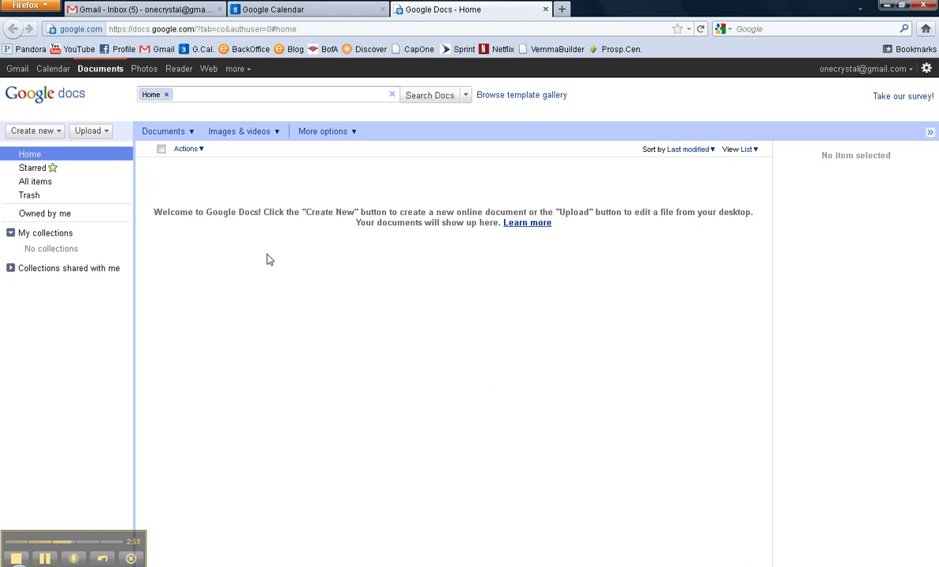
{"action": "left_click", "coordinate": [57, 133]}
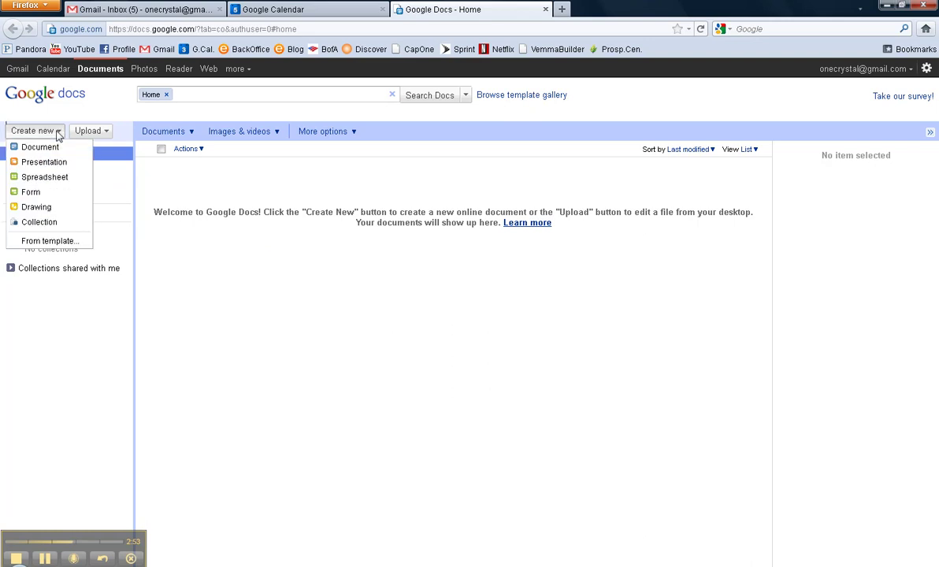
{"action": "left_click", "coordinate": [32, 193]}
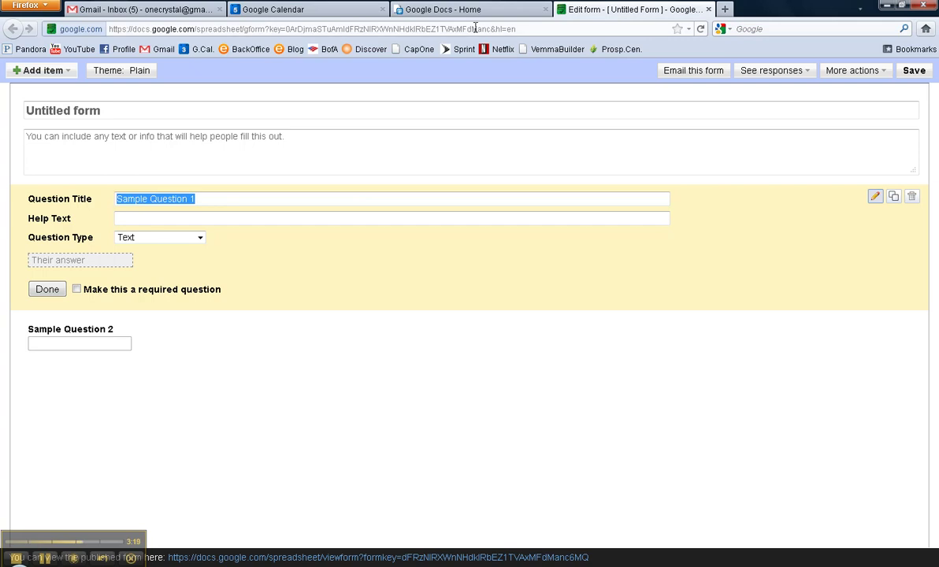
- Close the untitled form's editor and return to the Google Docs home list
{"action": "left_click", "coordinate": [472, 8]}
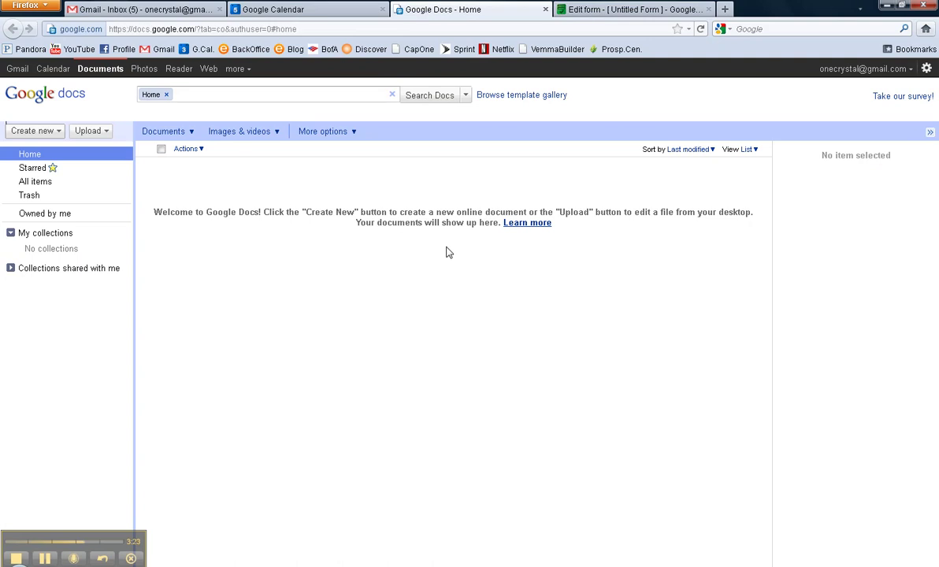
{"action": "left_click", "coordinate": [617, 12]}
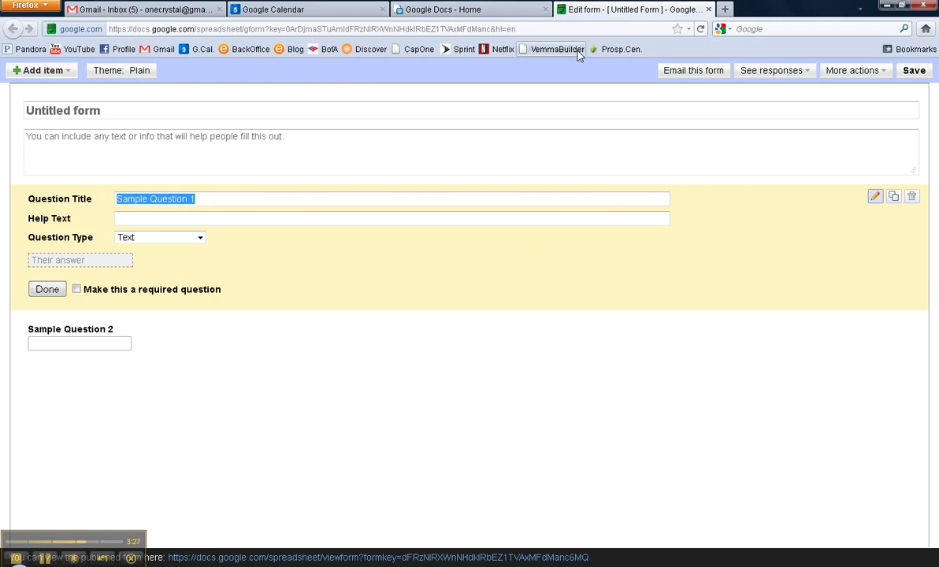
{"action": "left_click", "coordinate": [709, 10]}
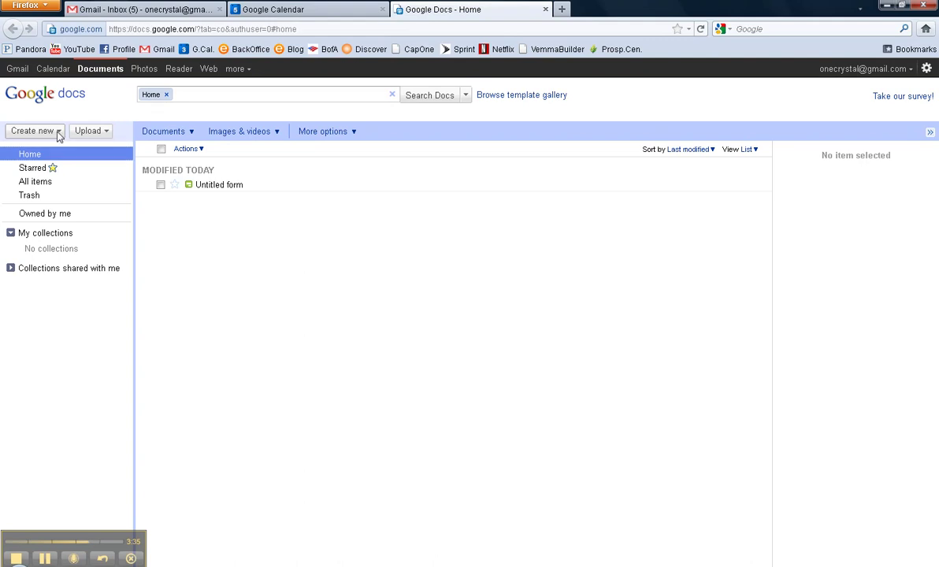
{"action": "left_click", "coordinate": [55, 131]}
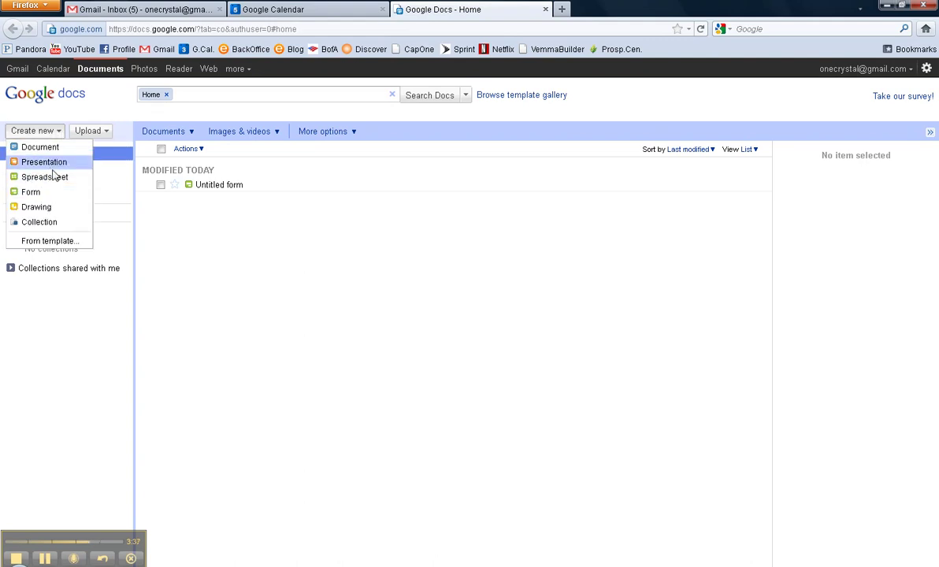
{"action": "left_click", "coordinate": [107, 135]}
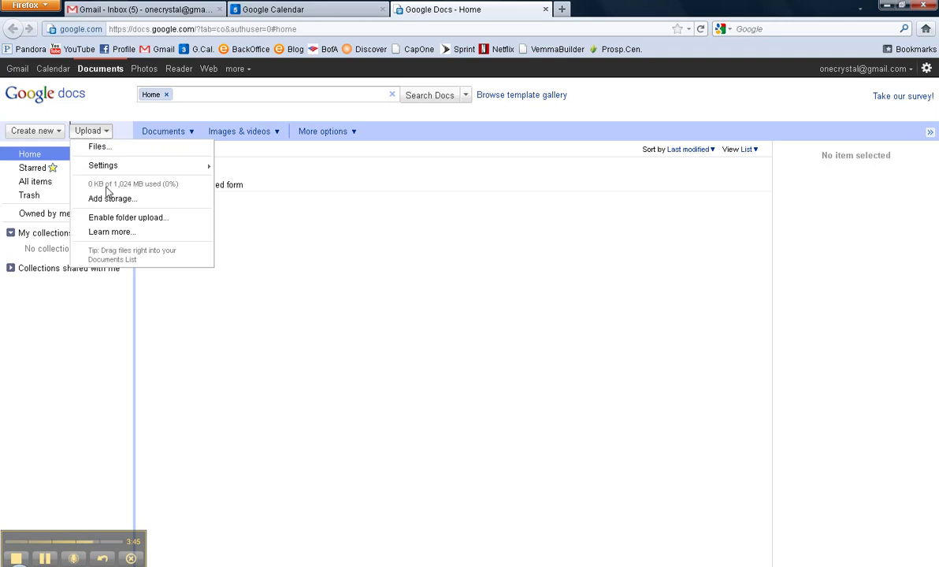
{"action": "left_click", "coordinate": [111, 116]}
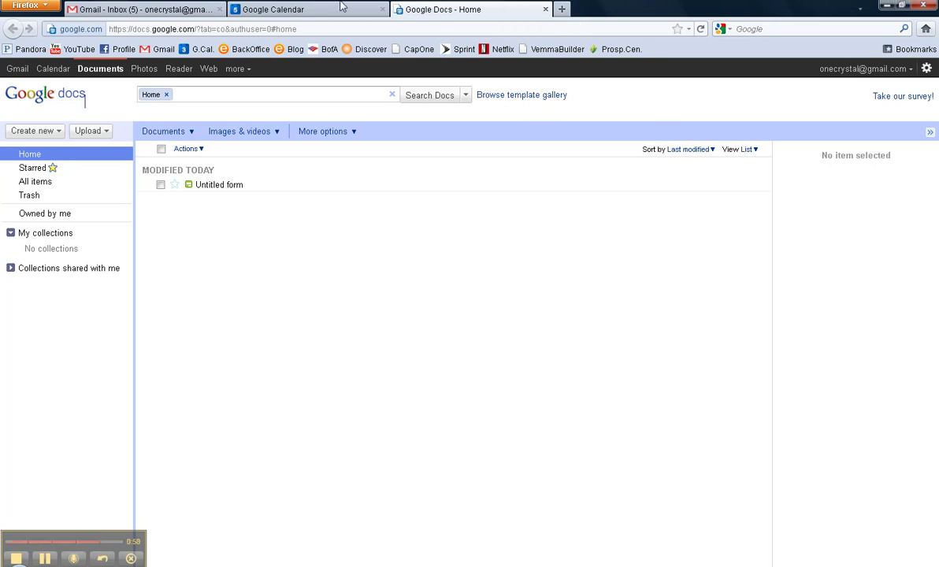
- Switch to Google Calendar, open the sharing settings of the personal calendar and choose See all event details as the permission for a new person
{"action": "left_click", "coordinate": [311, 11]}
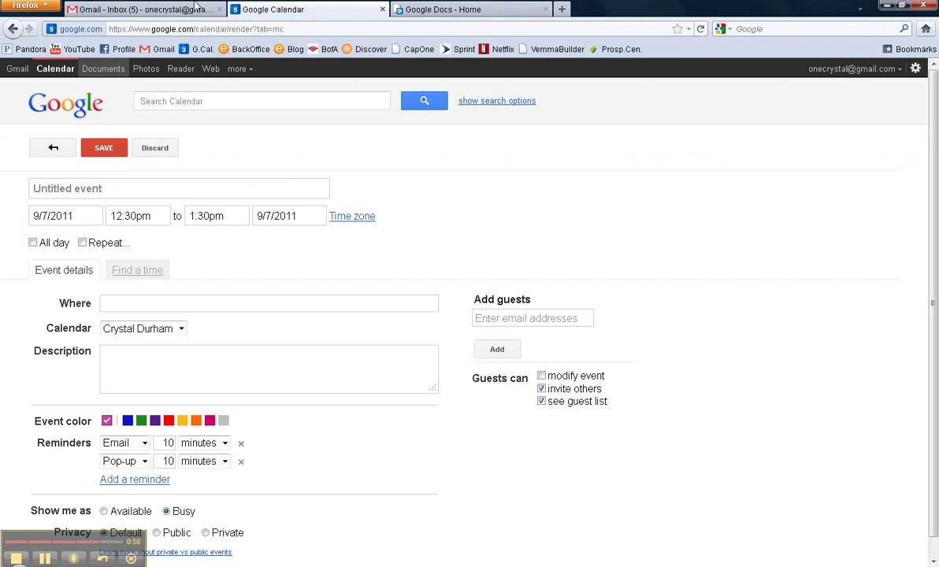
{"action": "left_click", "coordinate": [916, 68]}
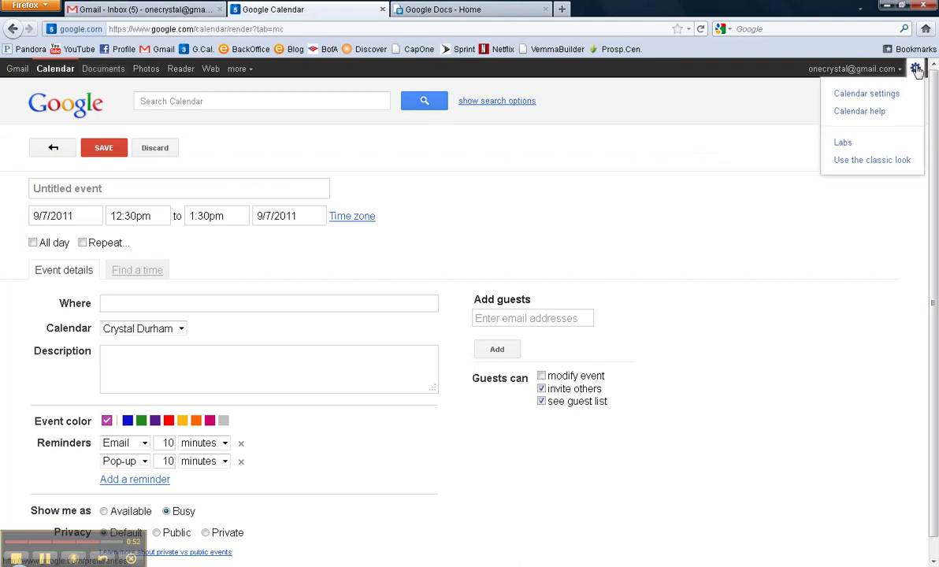
{"action": "left_click", "coordinate": [867, 94]}
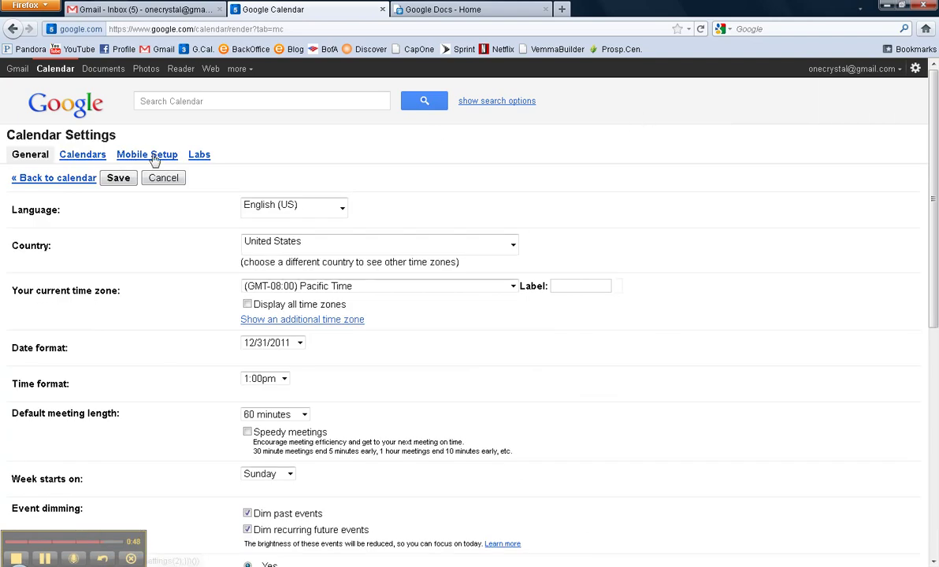
{"action": "left_click", "coordinate": [79, 160]}
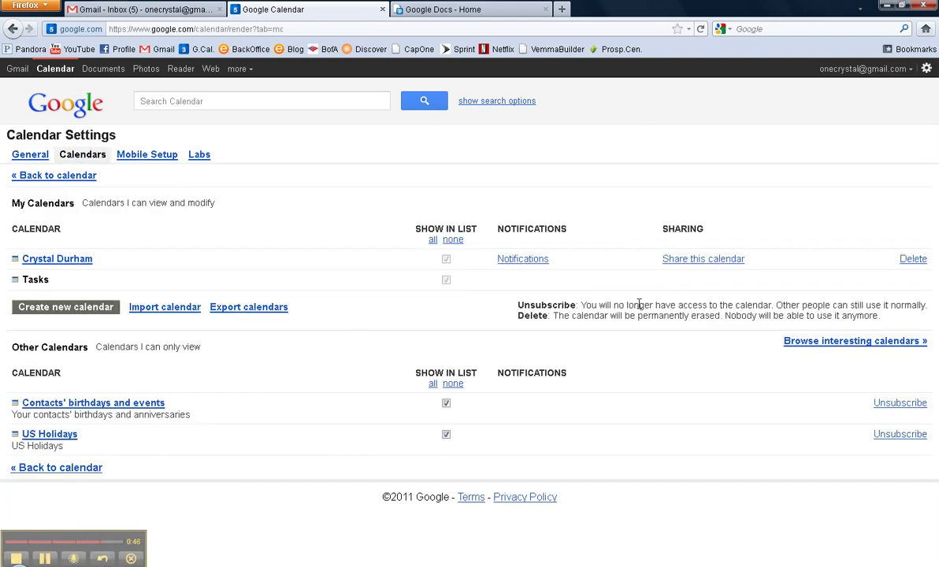
{"action": "left_click", "coordinate": [702, 260]}
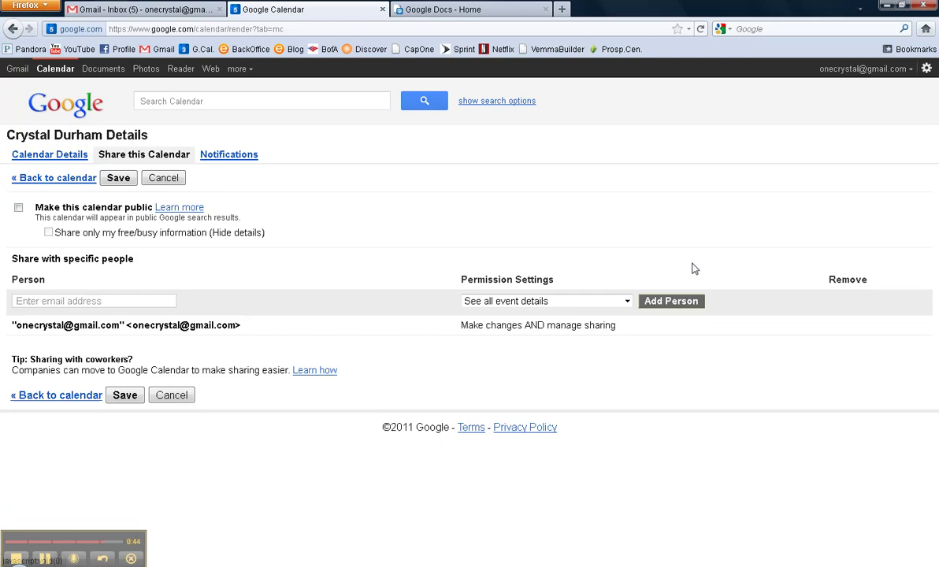
{"action": "left_click", "coordinate": [617, 302]}
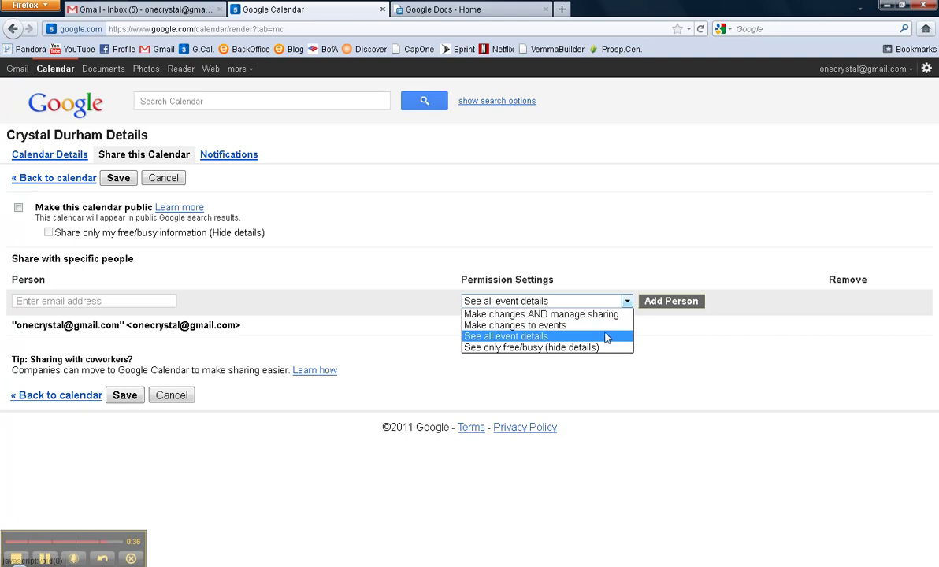
{"action": "left_click", "coordinate": [607, 338]}
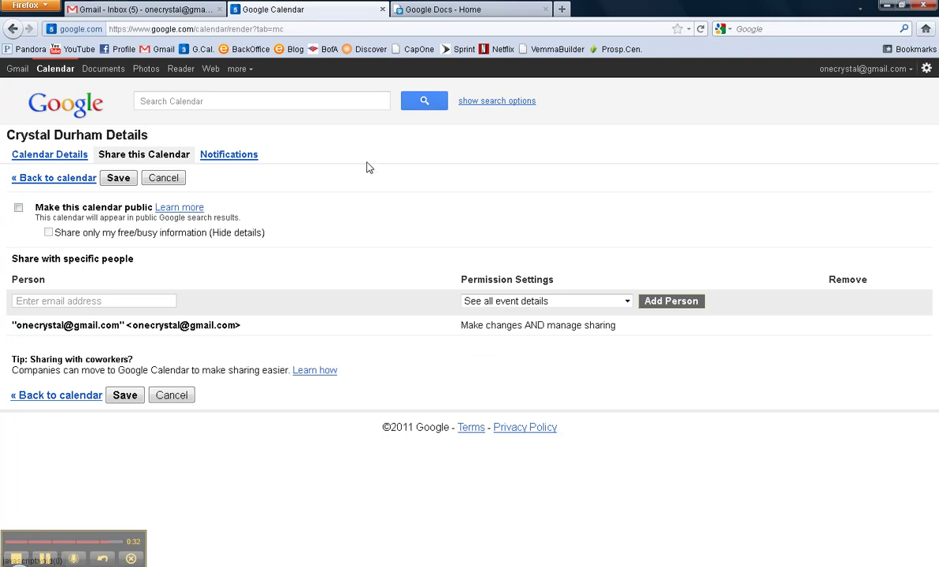
- Switch back to the Gmail inbox
{"action": "left_click", "coordinate": [169, 9]}
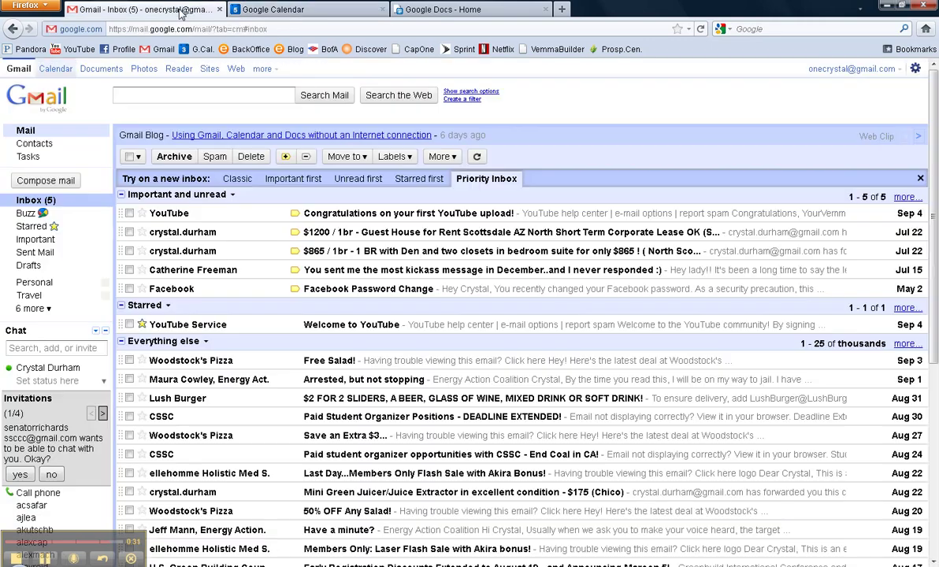
{"action": "left_click", "coordinate": [327, 11]}
{"action": "left_click", "coordinate": [162, 8]}
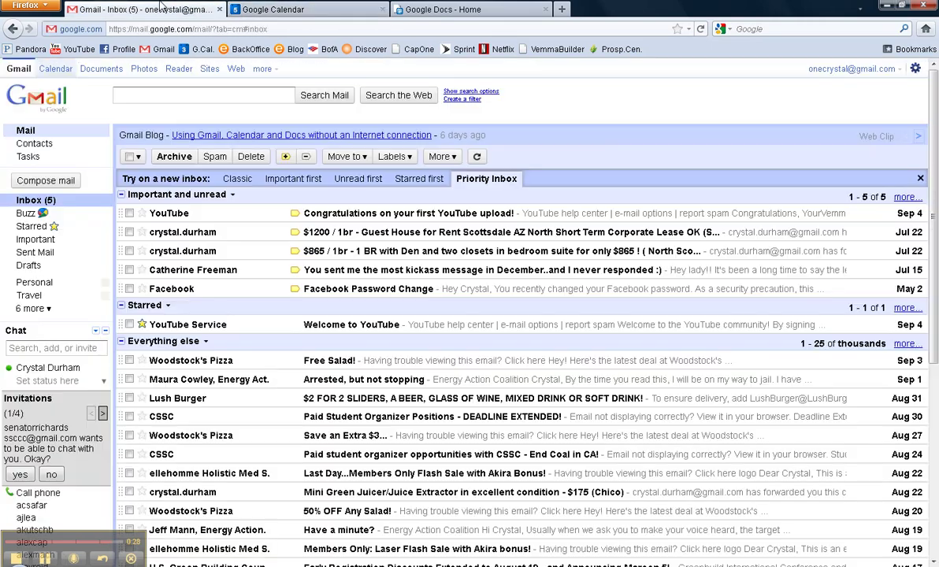